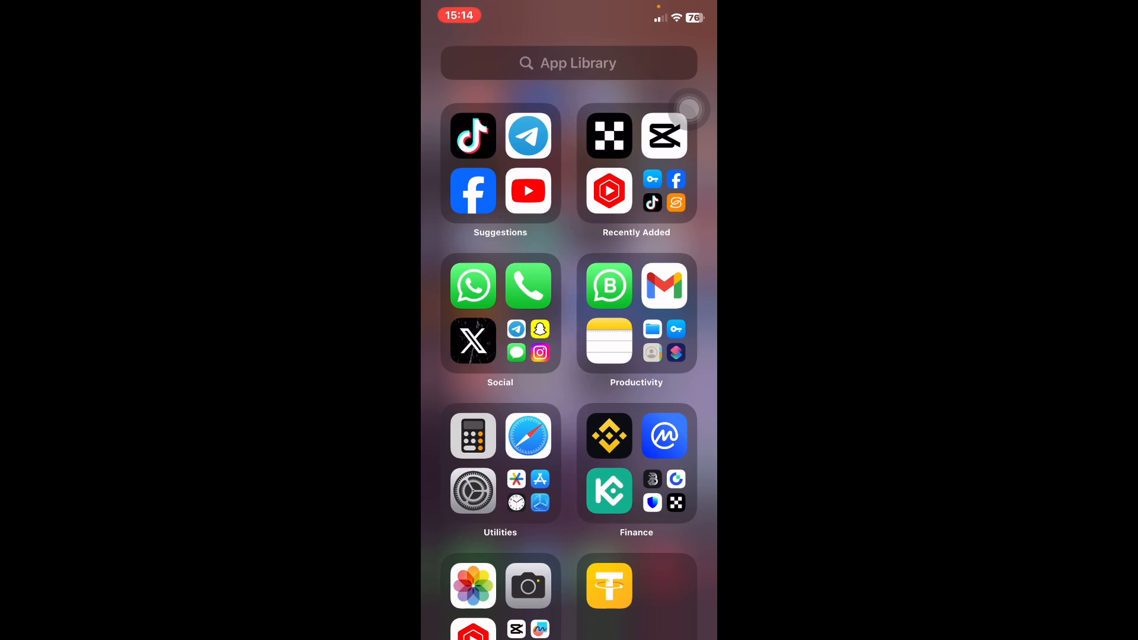
Launch Binance and view the wallet balances, checking Funding then the Spot holdings of PEPE, FLOKI and SHIB.
left_click(609, 437)
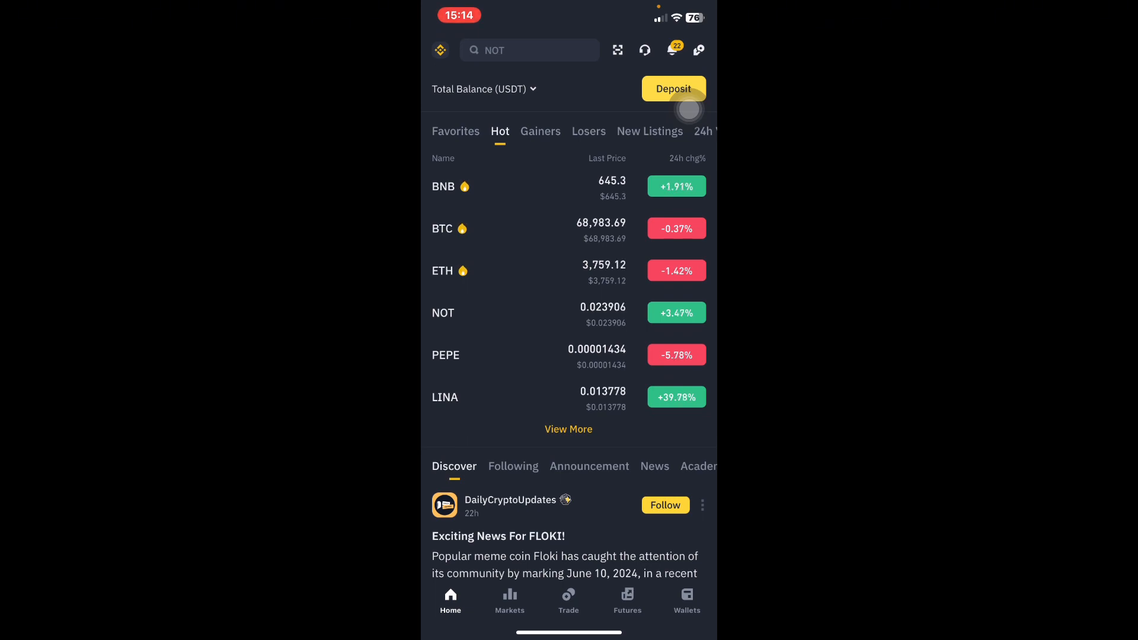
left_click(686, 600)
left_click_drag(659, 356, 462, 356)
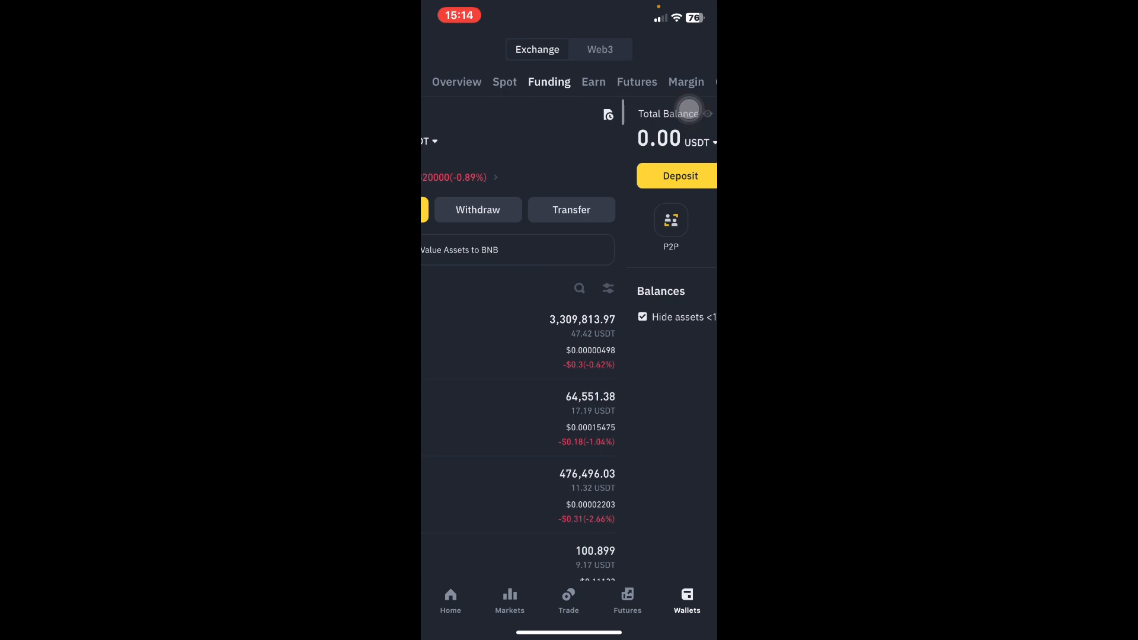
scroll(569, 355, "down", 2)
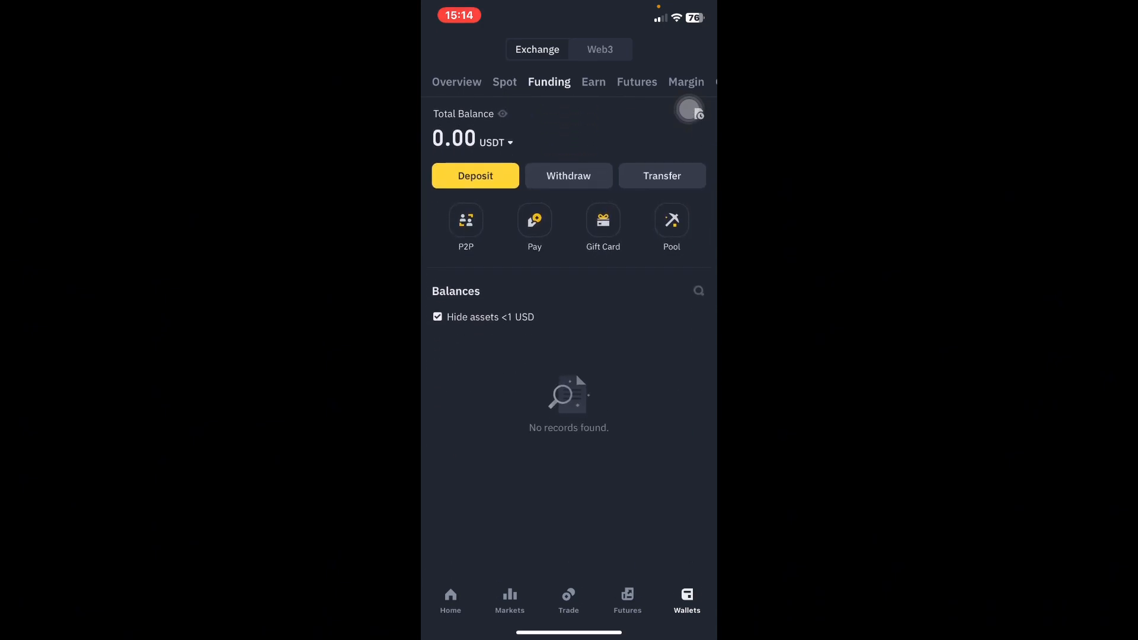
left_click(504, 82)
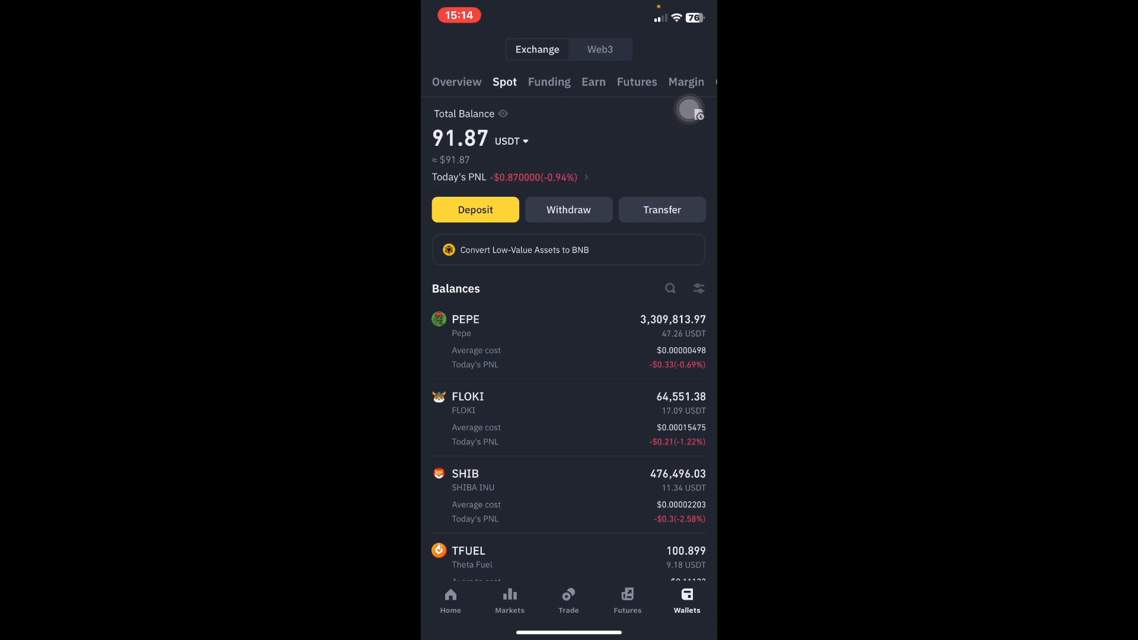
Browse Home and the Markets spot list, then return to the Spot wallet to reach the PEPE holding.
left_click(450, 599)
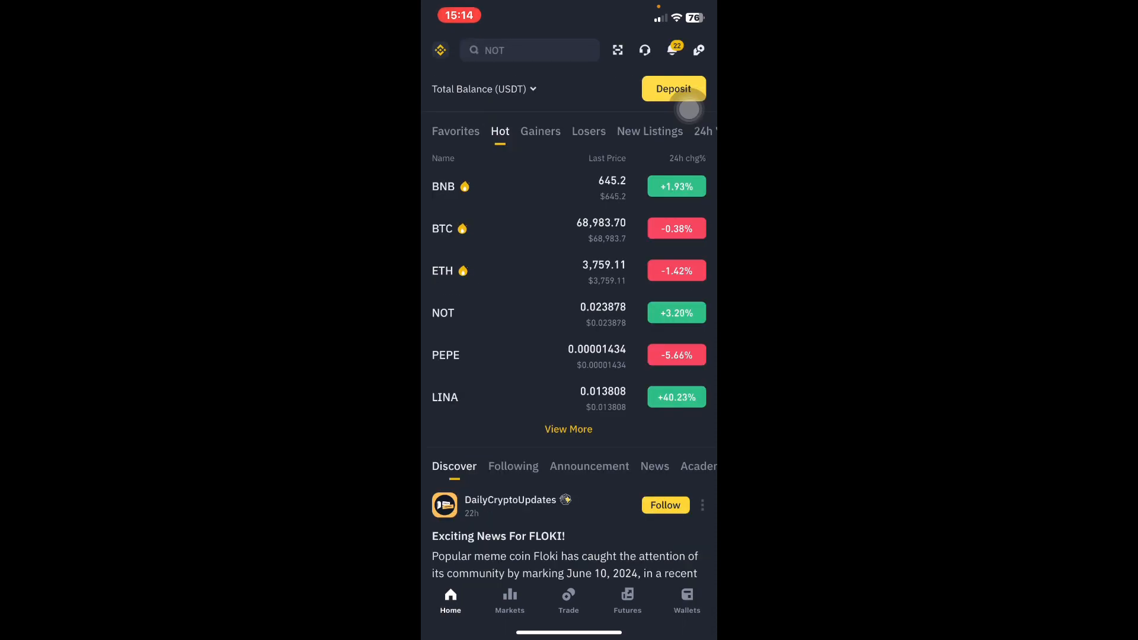
left_click(510, 599)
left_click(508, 79)
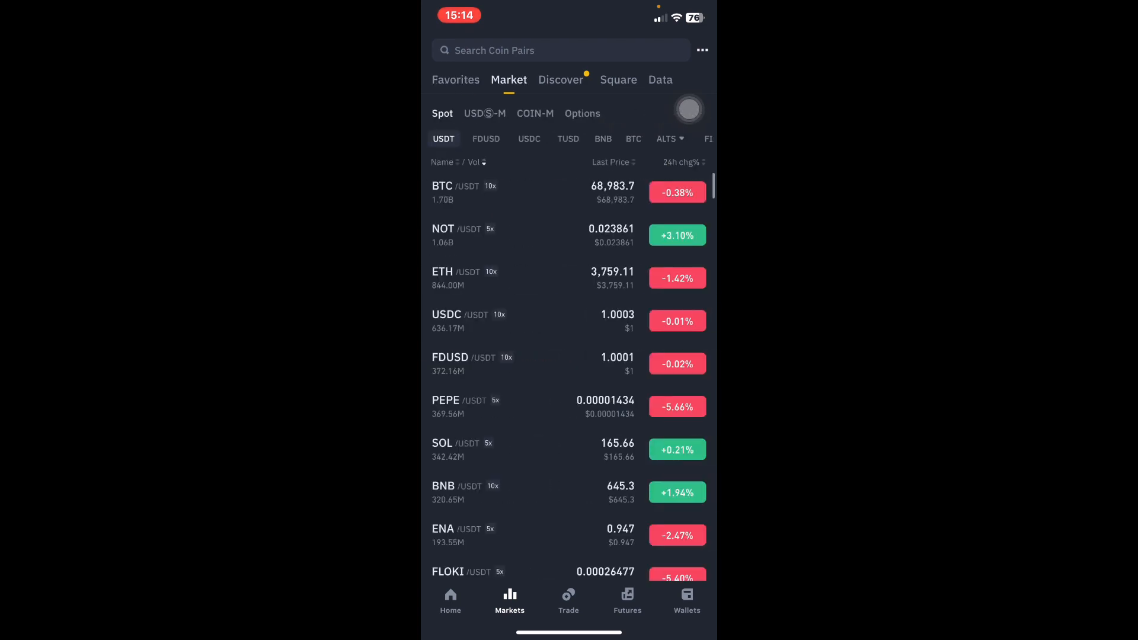
scroll(570, 355, "down", 10)
scroll(569, 356, "down", 10)
scroll(570, 356, "down", 10)
scroll(570, 355, "down", 10)
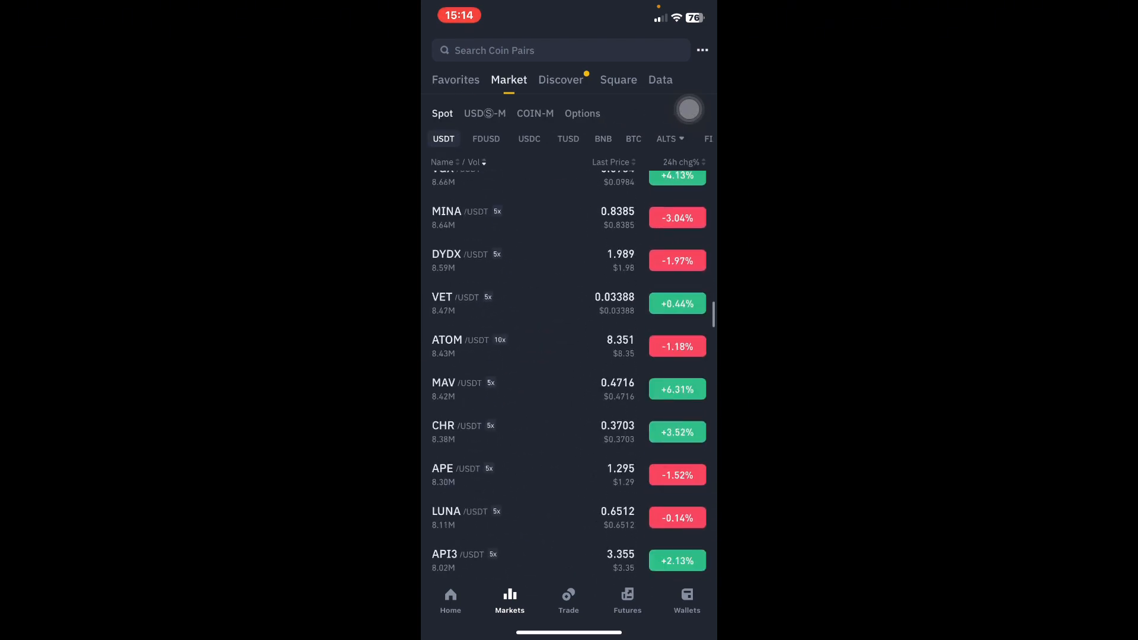
scroll(569, 356, "down", 10)
left_click(686, 600)
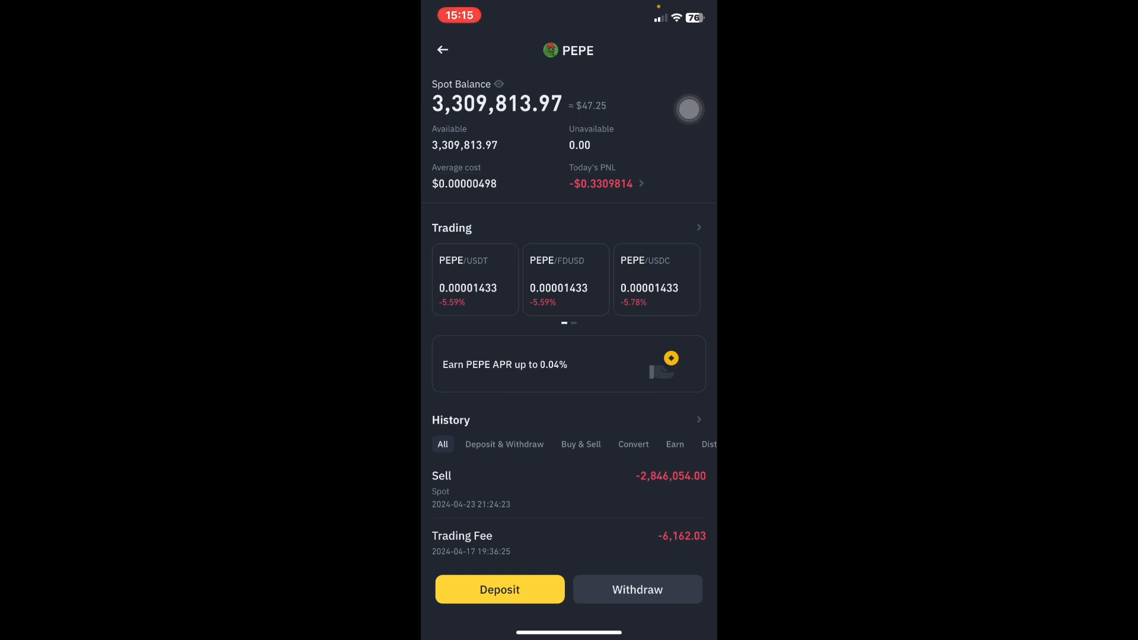
Go from the PEPE detail page into PEPE/USDT spot trading.
left_click(474, 280)
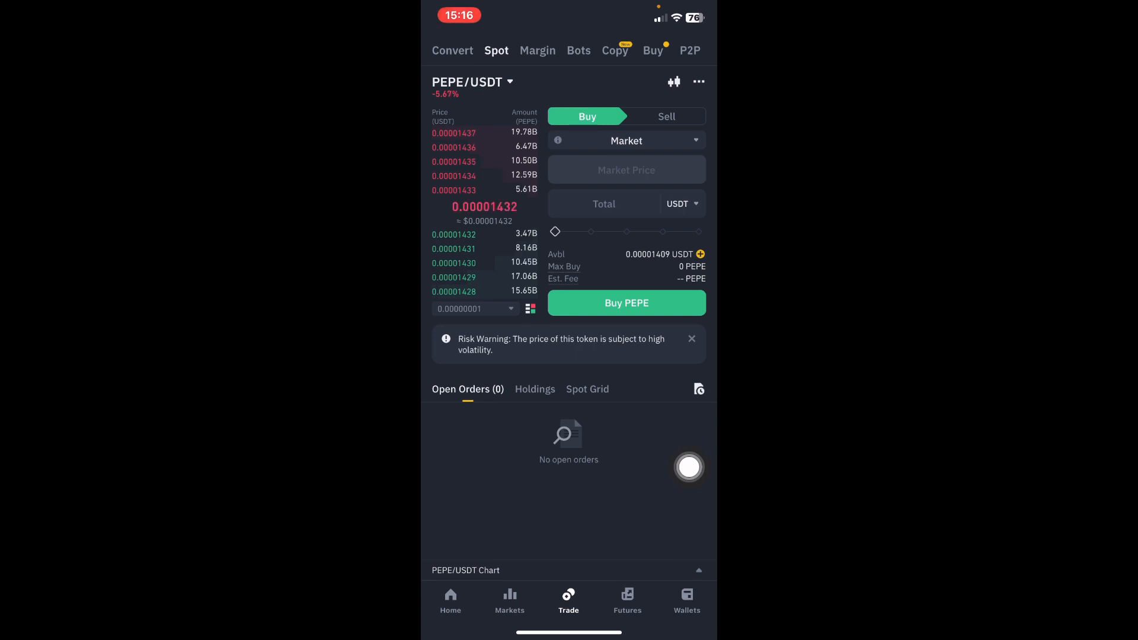
Switch the PEPE/USDT order to Sell, trying Limit before settling on Market order type.
left_click(667, 117)
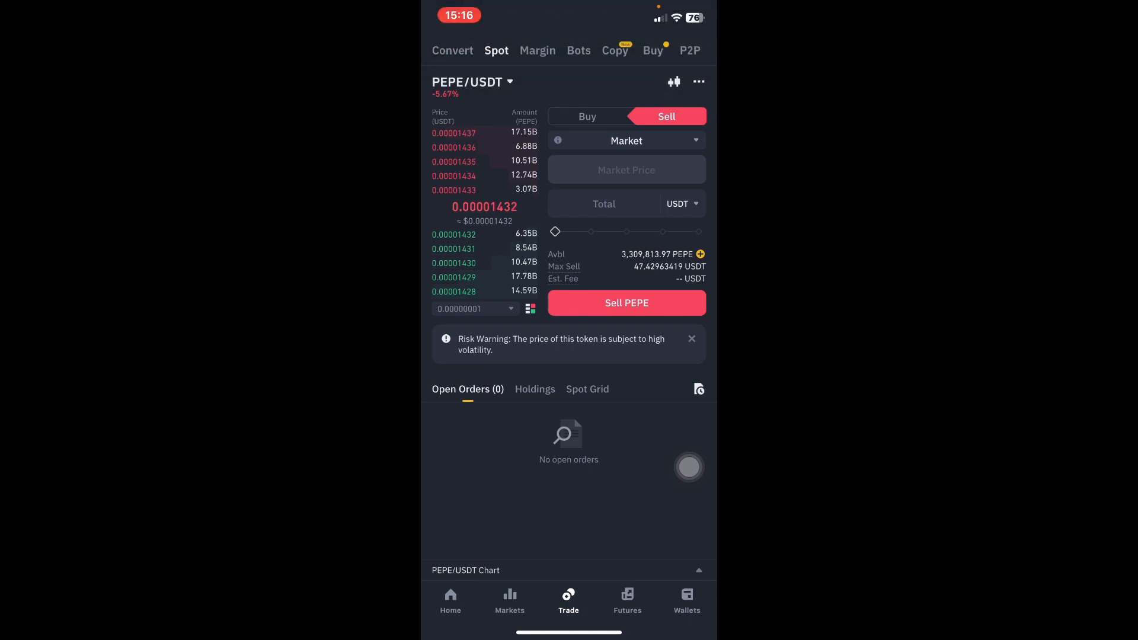
left_click(626, 141)
left_click(444, 384)
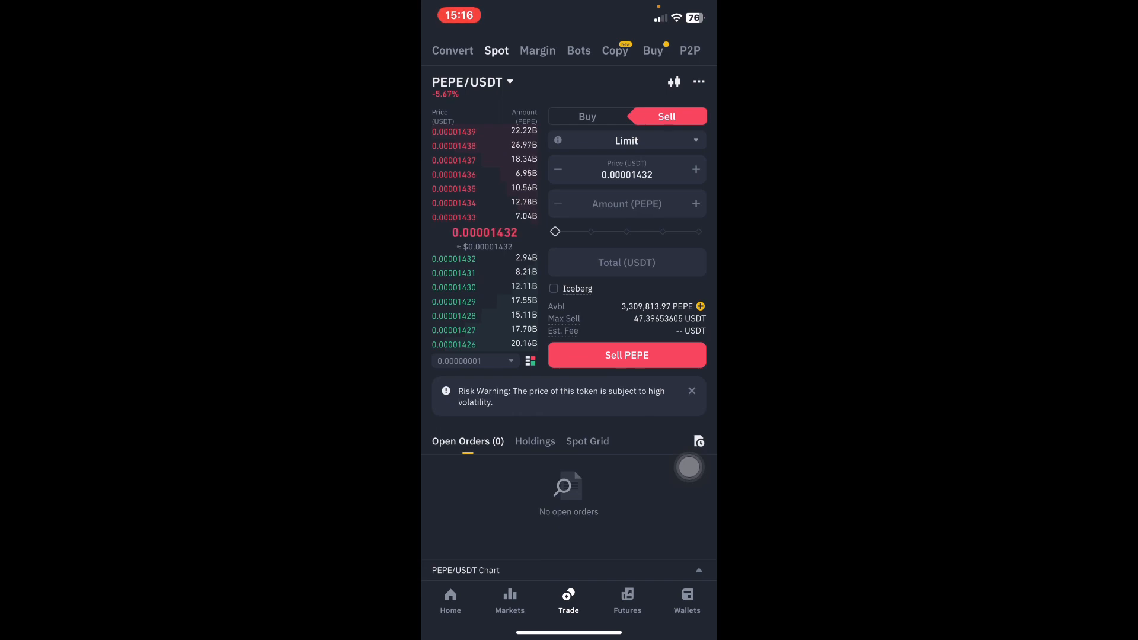
left_click(626, 141)
left_click(450, 418)
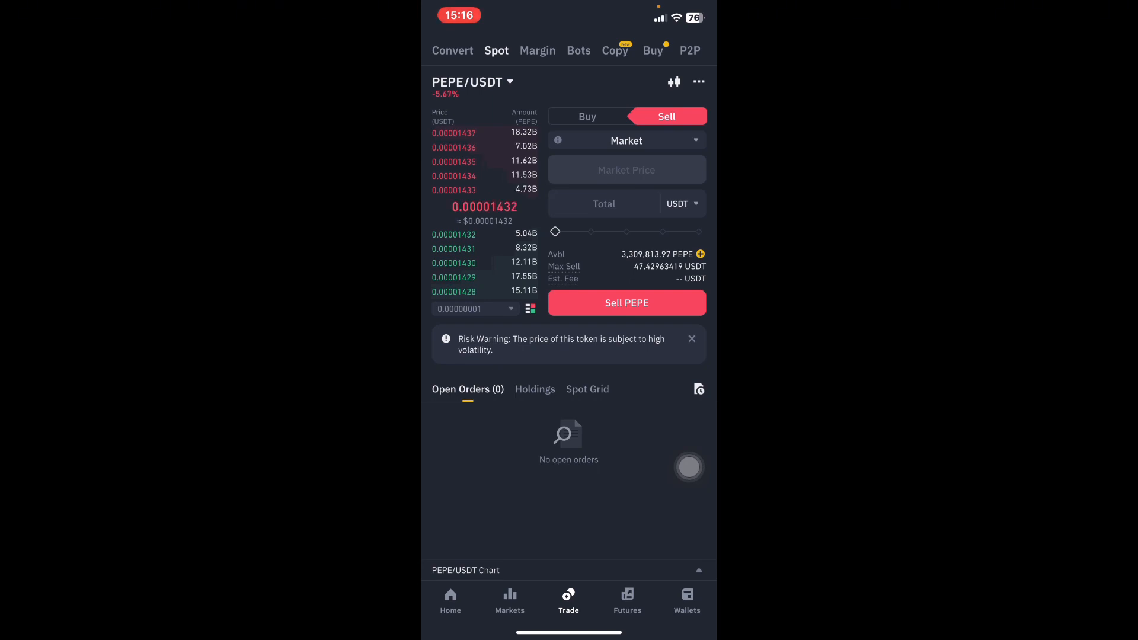
Enter a total of 20 USDT and place the market sell order for PEPE.
left_click(604, 204)
type("20")
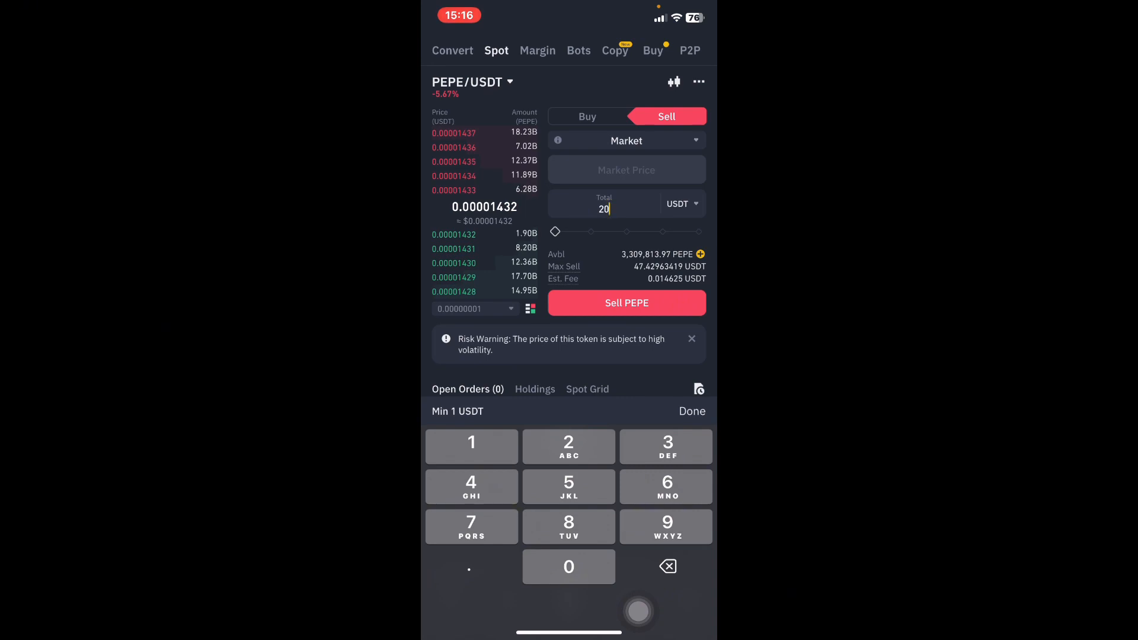
left_click(691, 410)
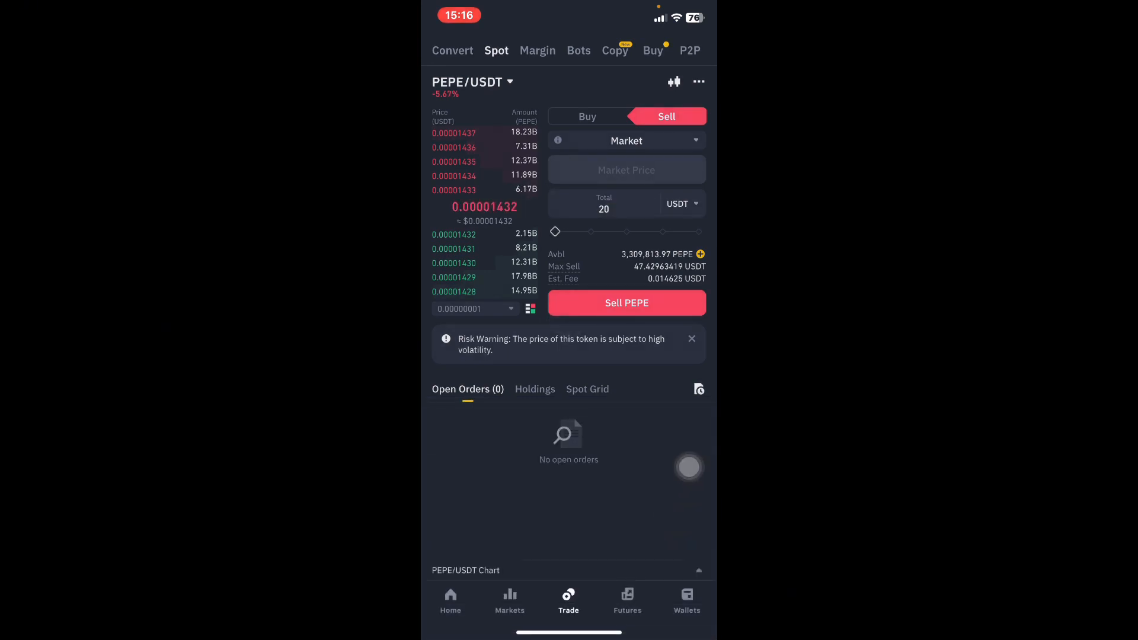
left_click(684, 303)
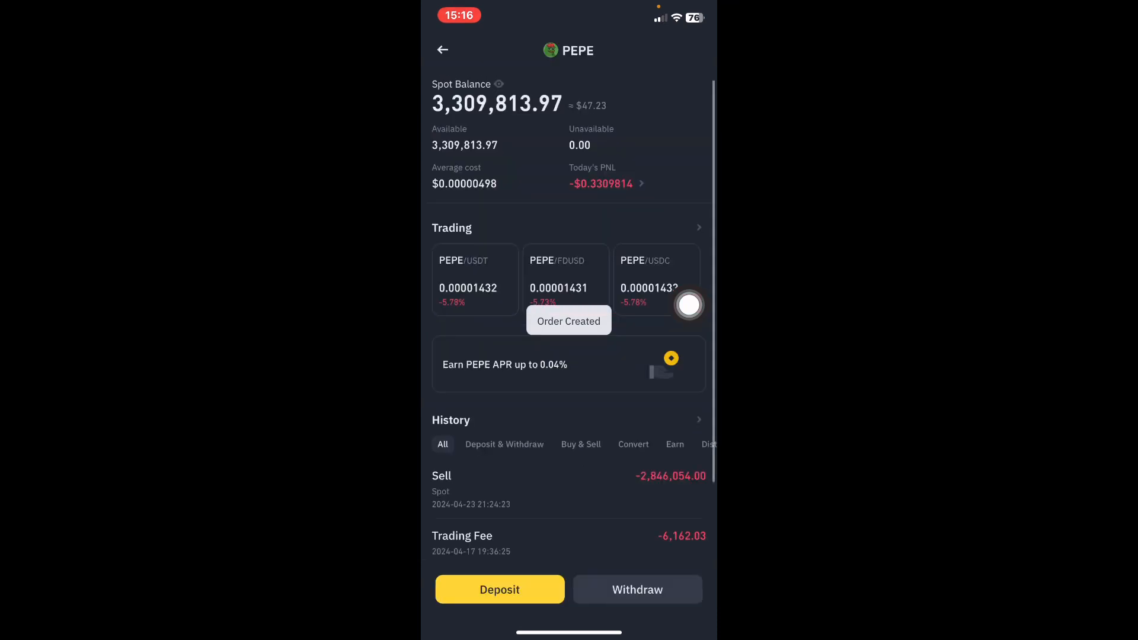
scroll(689, 305, "up", 2)
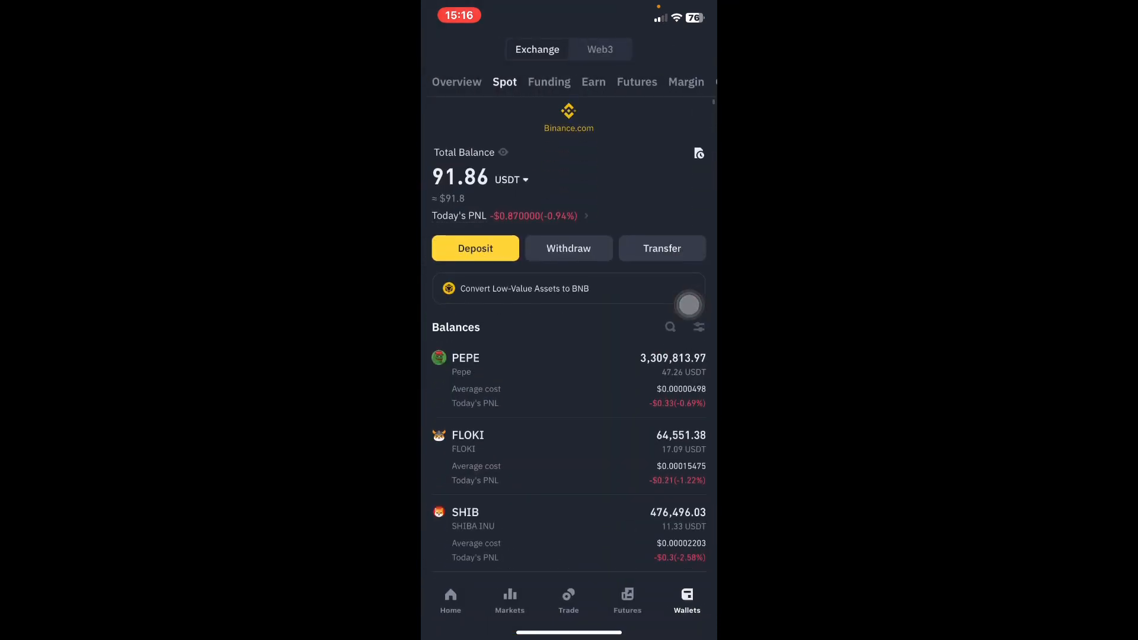
scroll(689, 305, "up", 2)
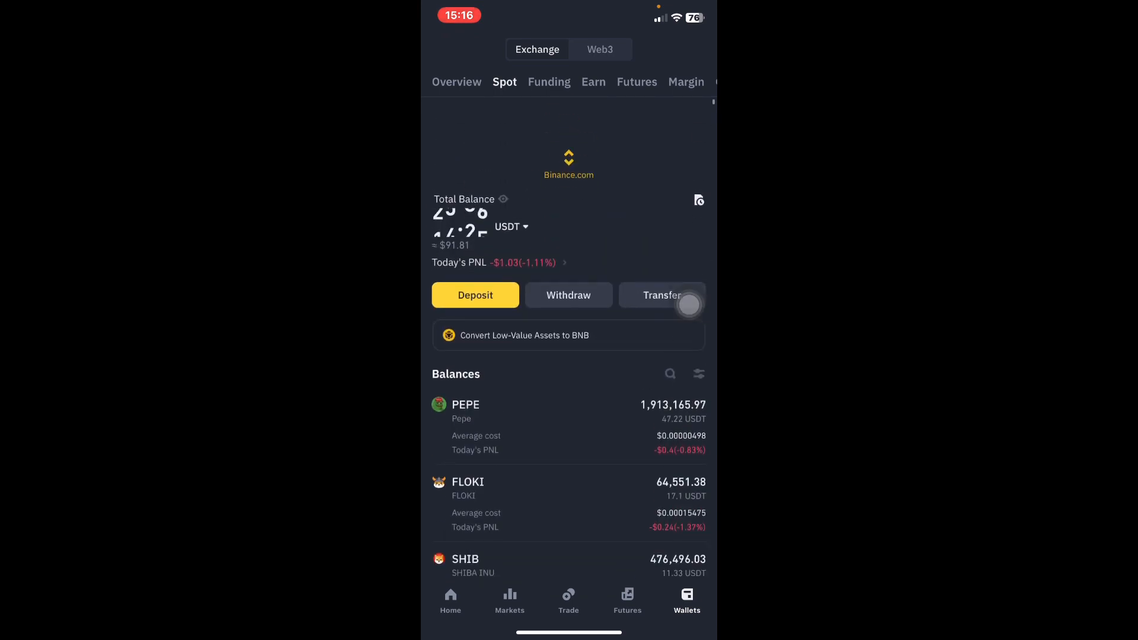
scroll(689, 304, "up", 2)
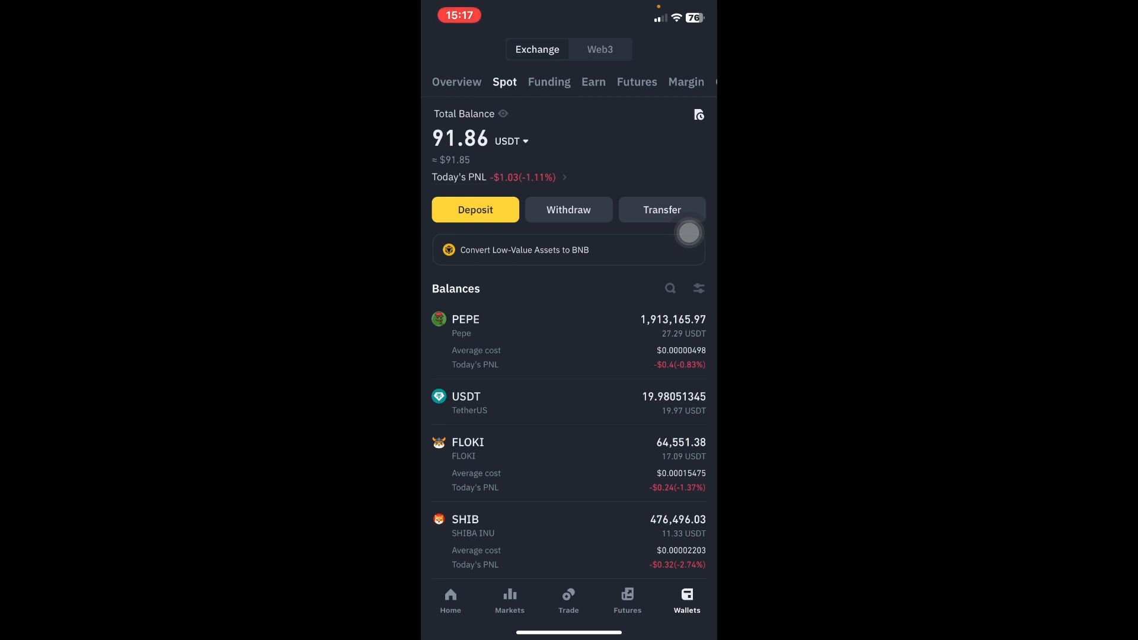
Search the Markets coin pairs for xrp, bringing up XRP/USDT first.
left_click(509, 601)
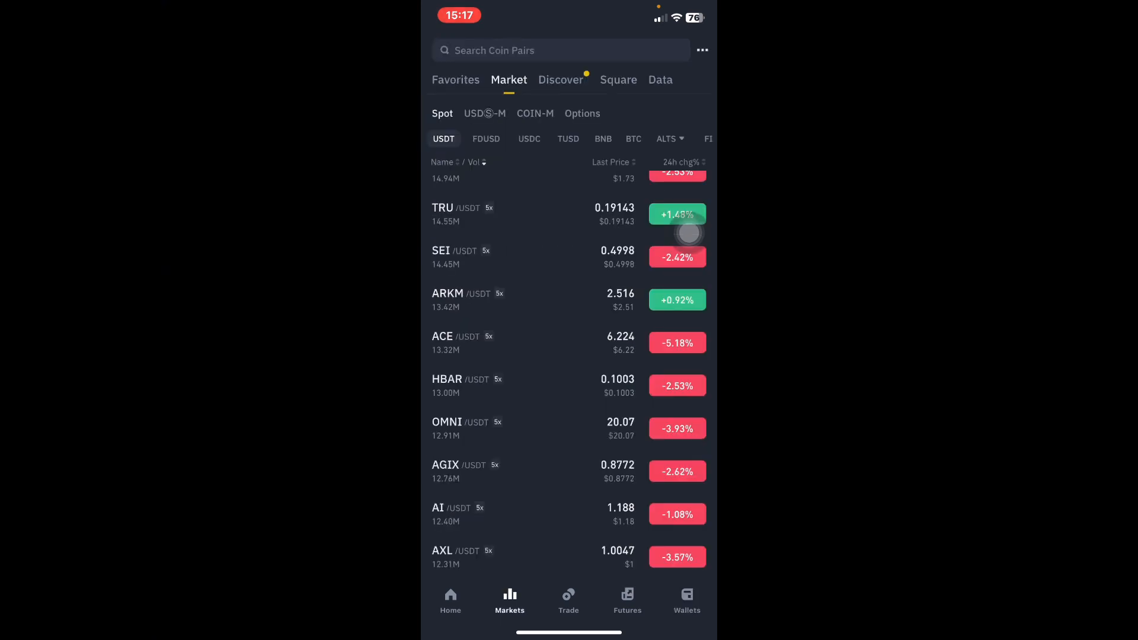
scroll(569, 373, "down", 10)
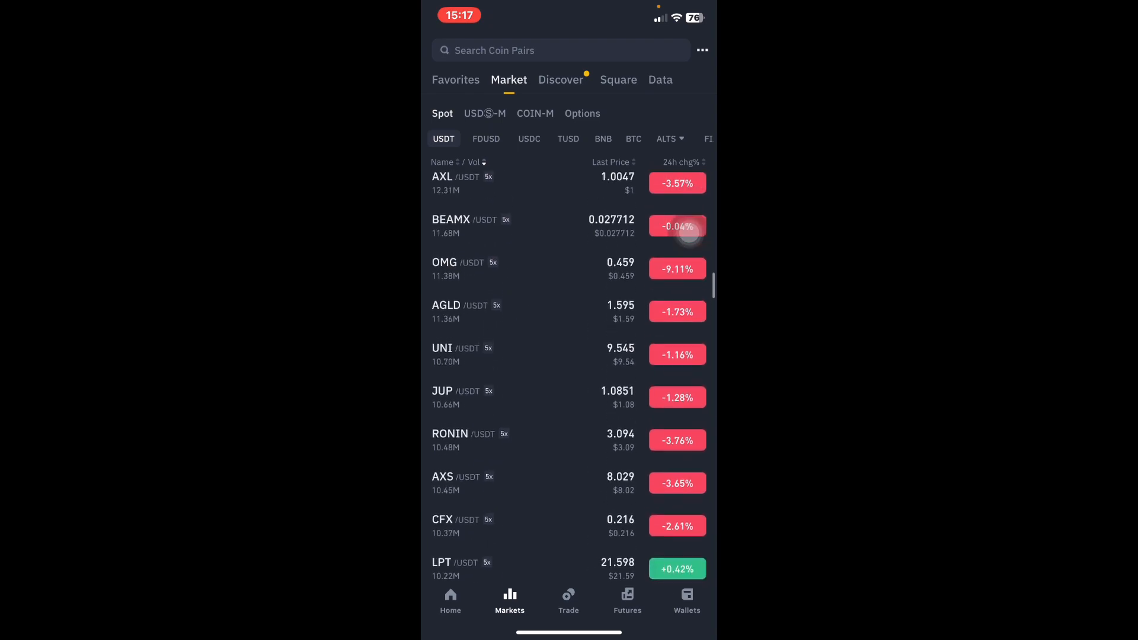
scroll(569, 374, "down", 10)
left_click(561, 50)
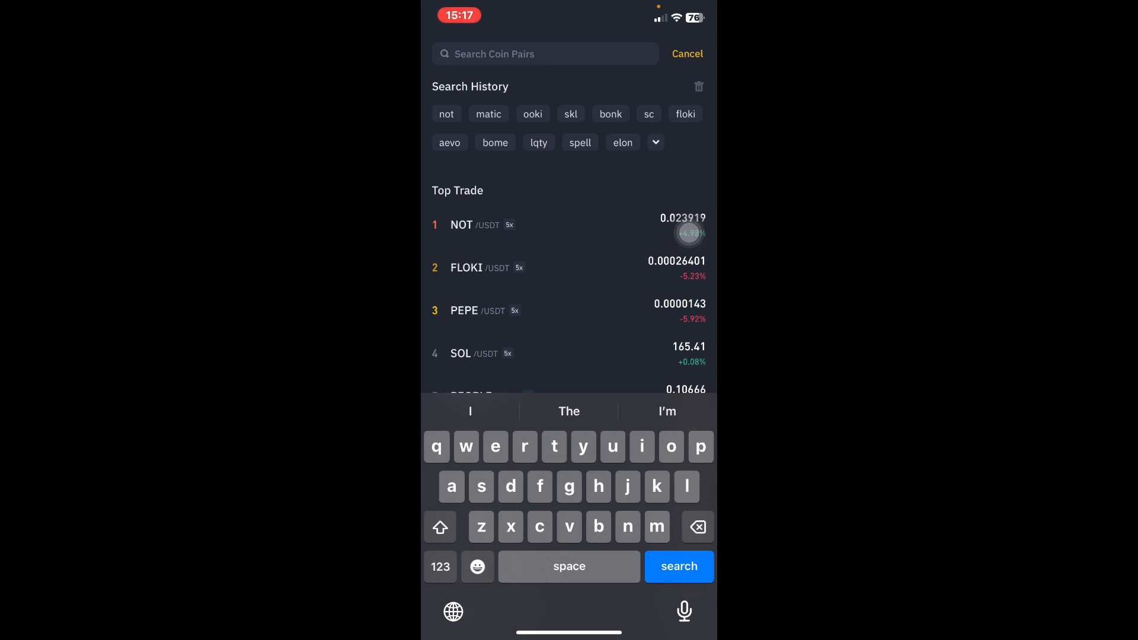
type("xr")
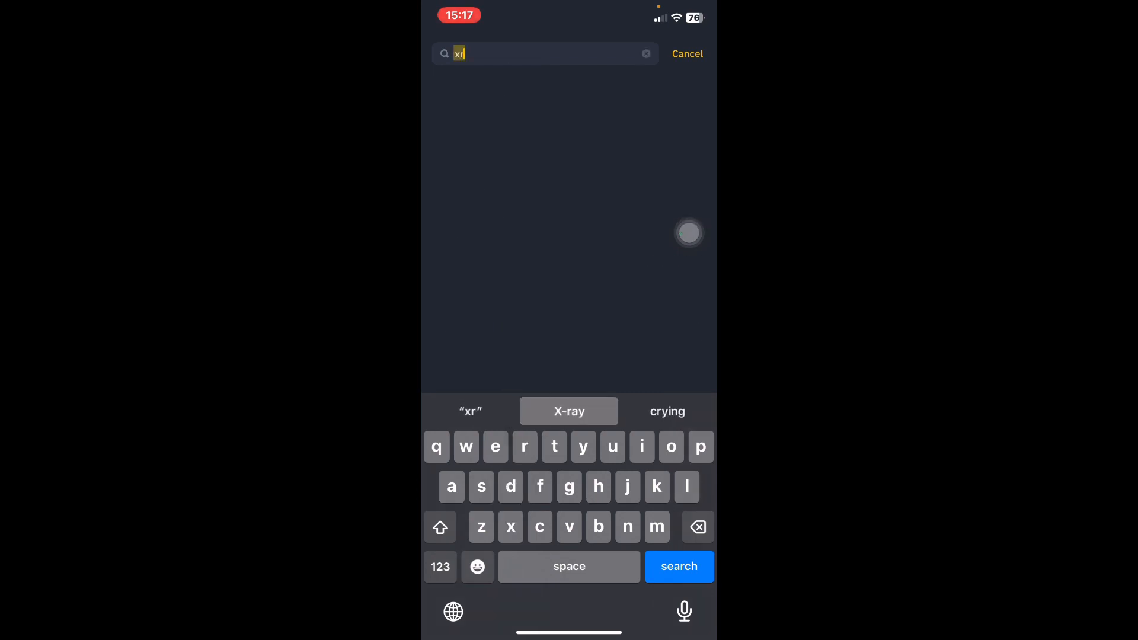
type("p")
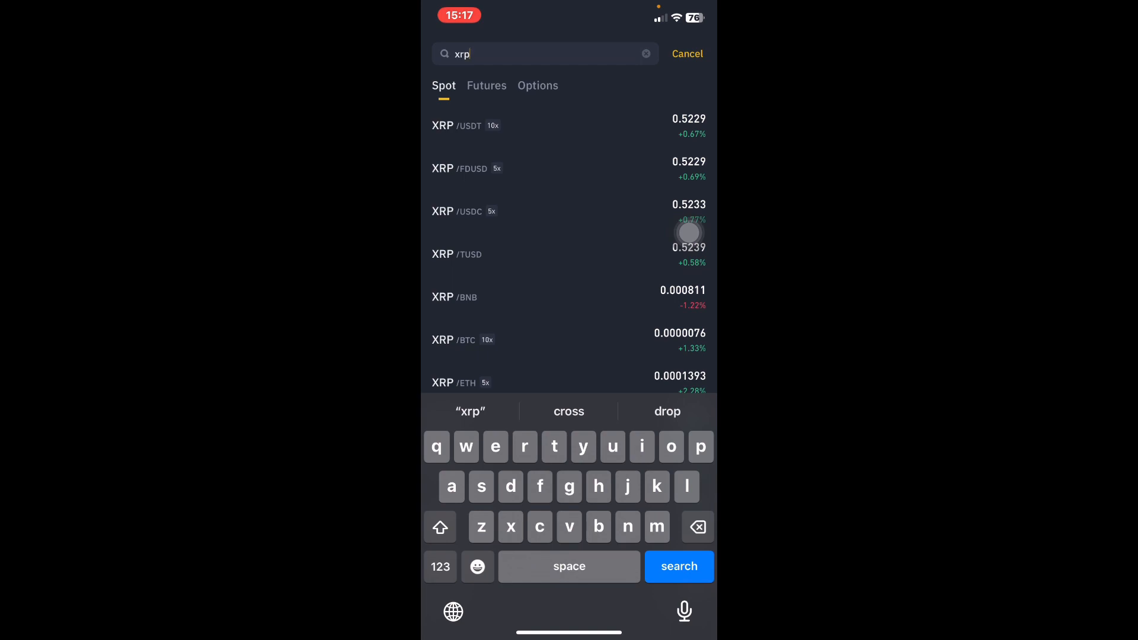
Select XRP/USDT from the results and start a spot buy from its chart page.
left_click(690, 233)
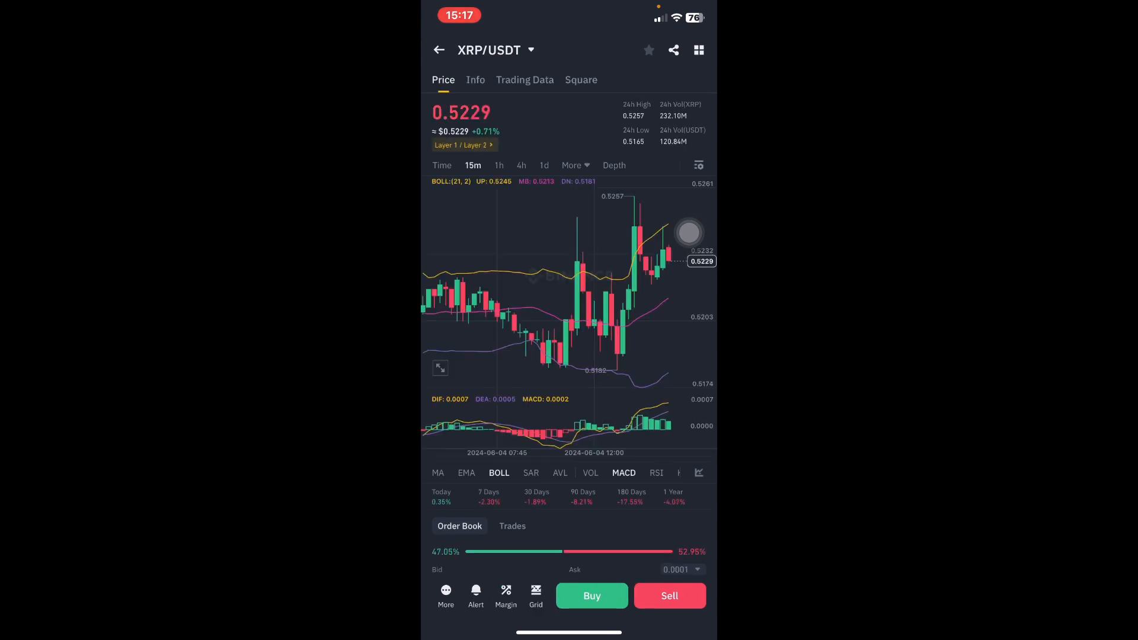
left_click(439, 50)
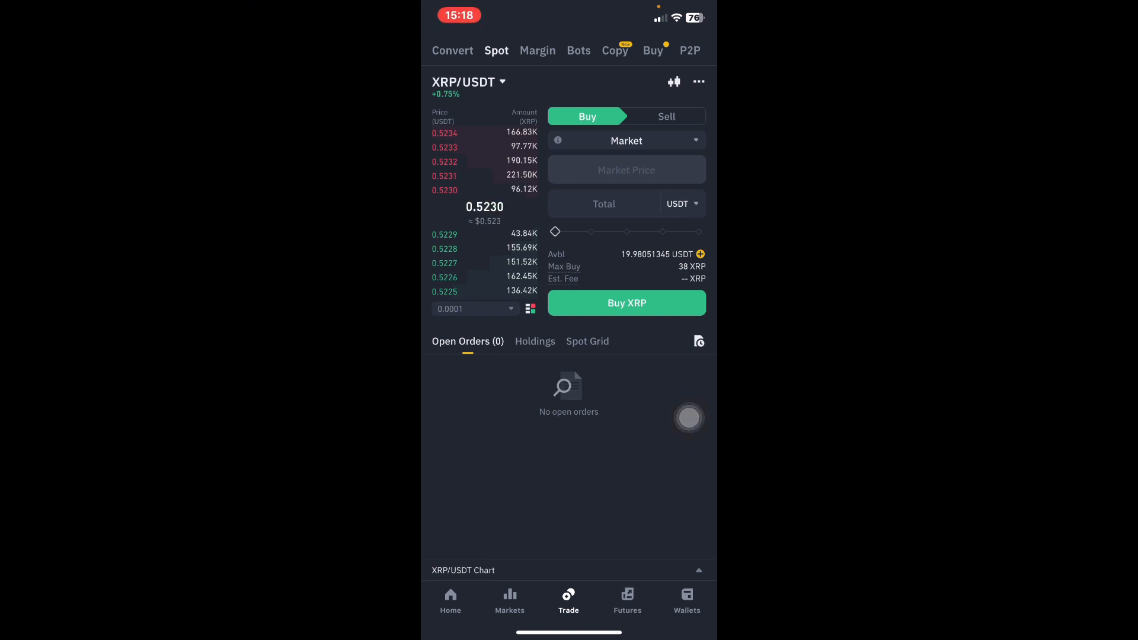
Enter a USDT total, clear it, and set the slider to spend 100% of the available 19.98 USDT.
left_click(604, 204)
left_click(569, 447)
left_click(569, 567)
type("20")
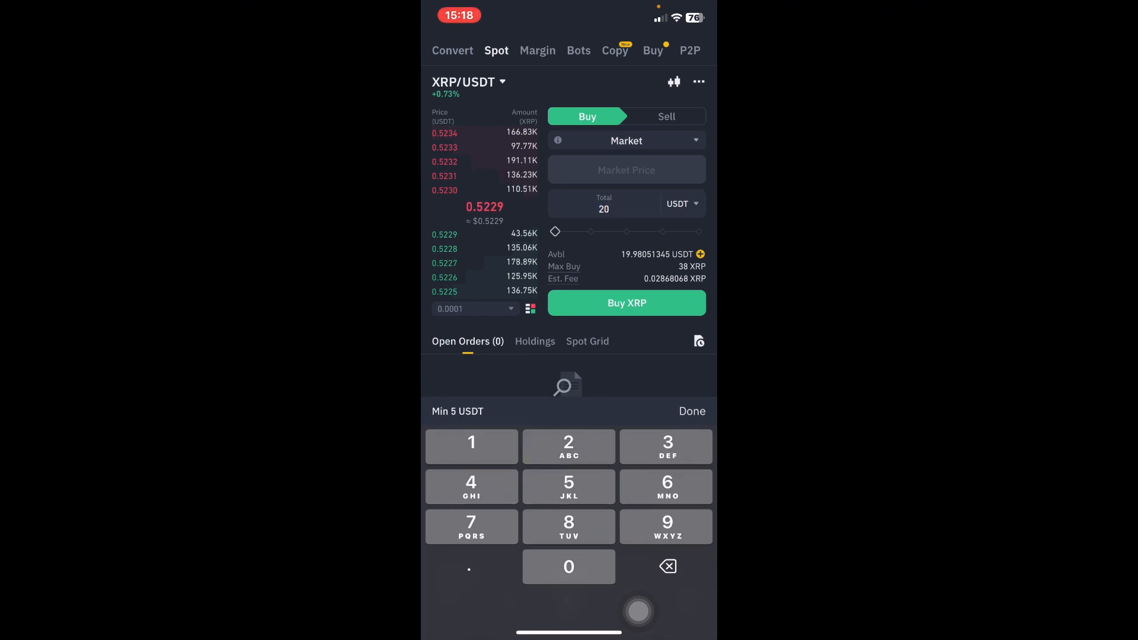
left_click(668, 567)
left_click(600, 232)
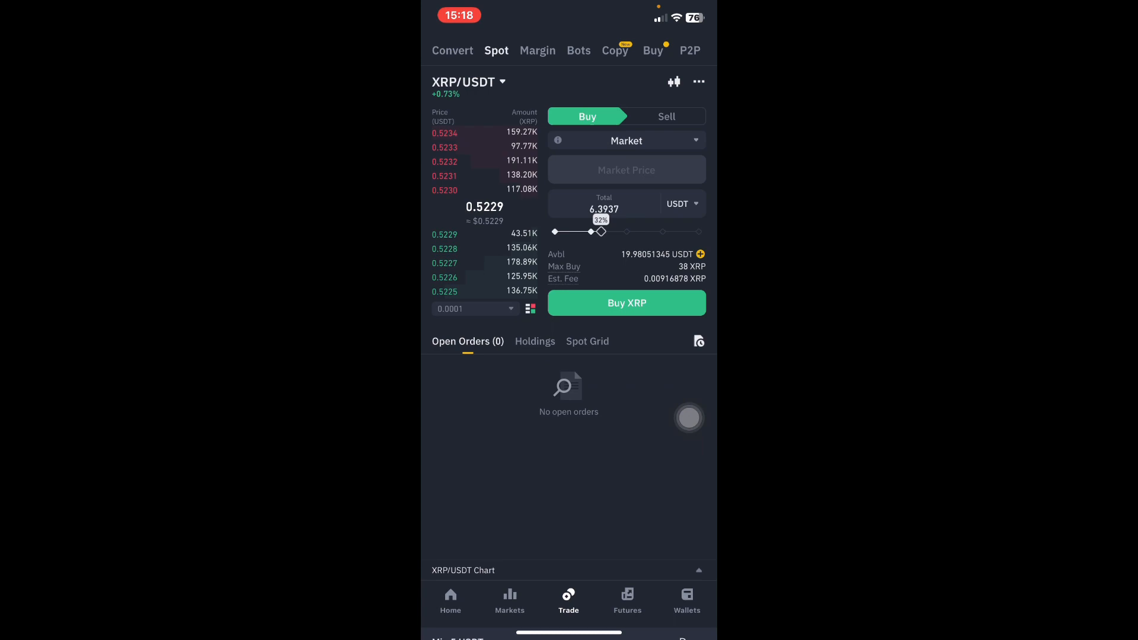
left_click_drag(600, 232, 699, 231)
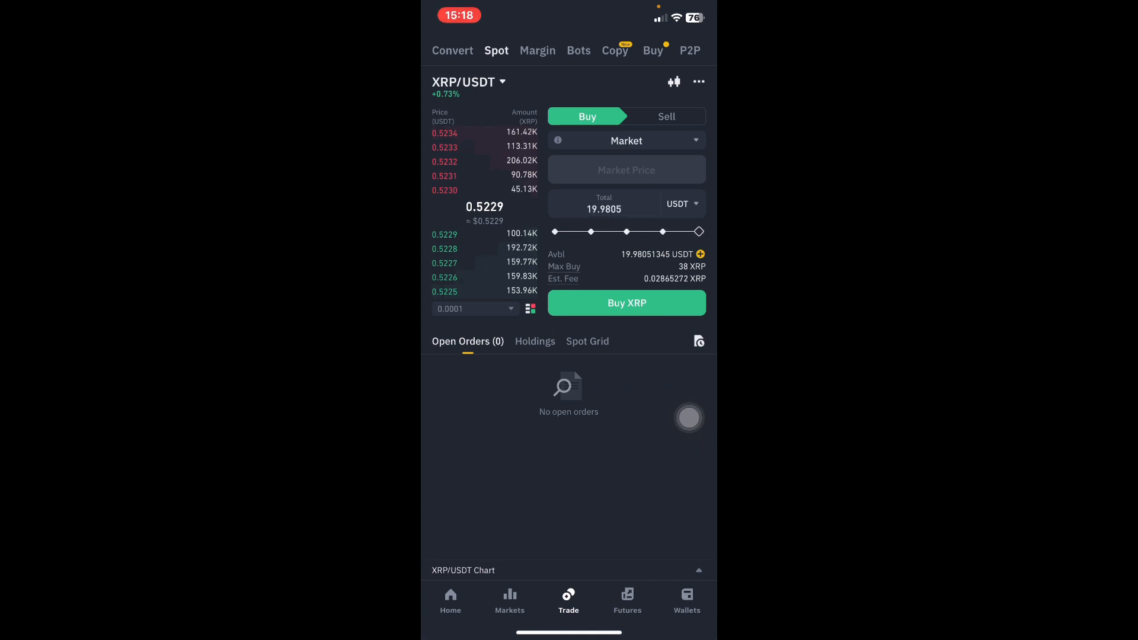
Place the market buy order for XRP and return to the Spot wallet balances.
left_click(627, 303)
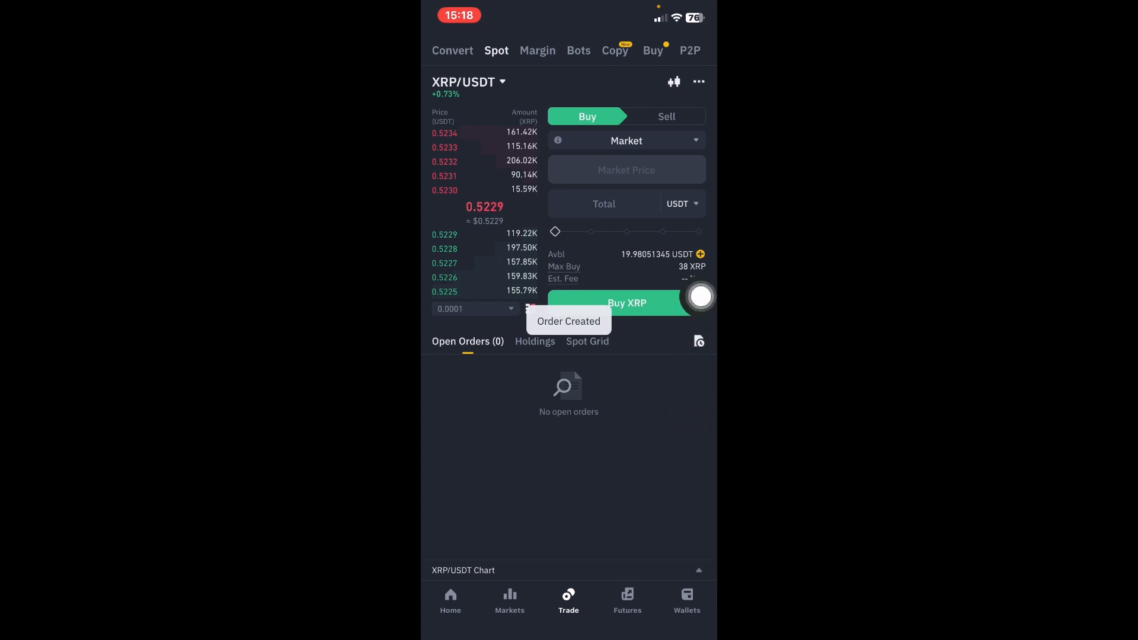
left_click(687, 602)
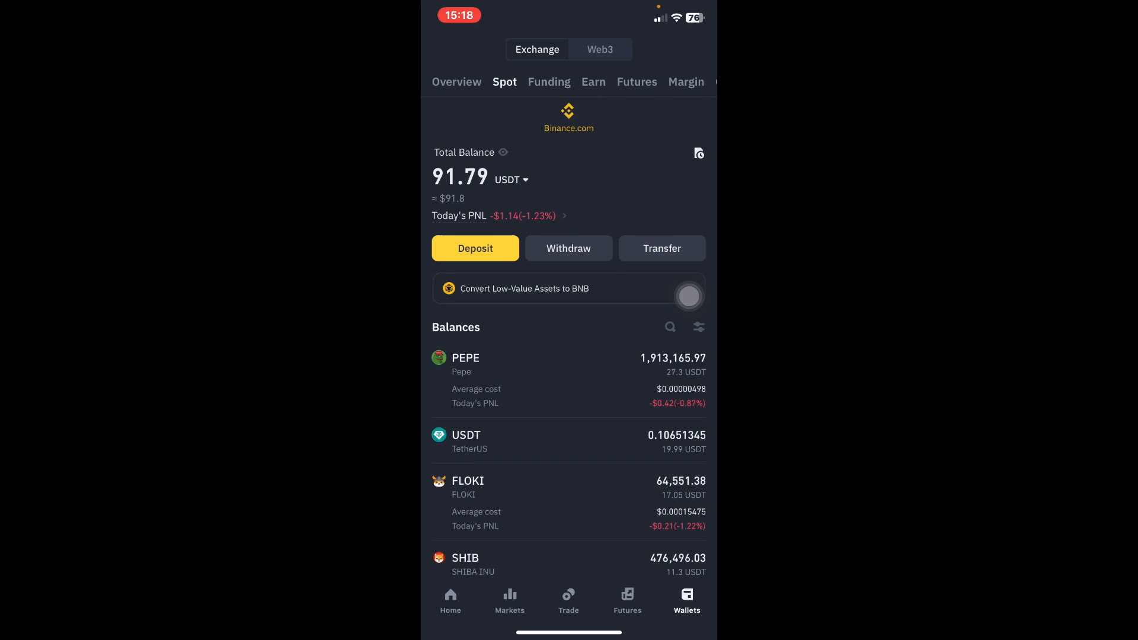
Pull to refresh the Spot wallet so it lists 37.962 XRP worth about 19.86 USDT.
left_click_drag(568, 400, 568, 223)
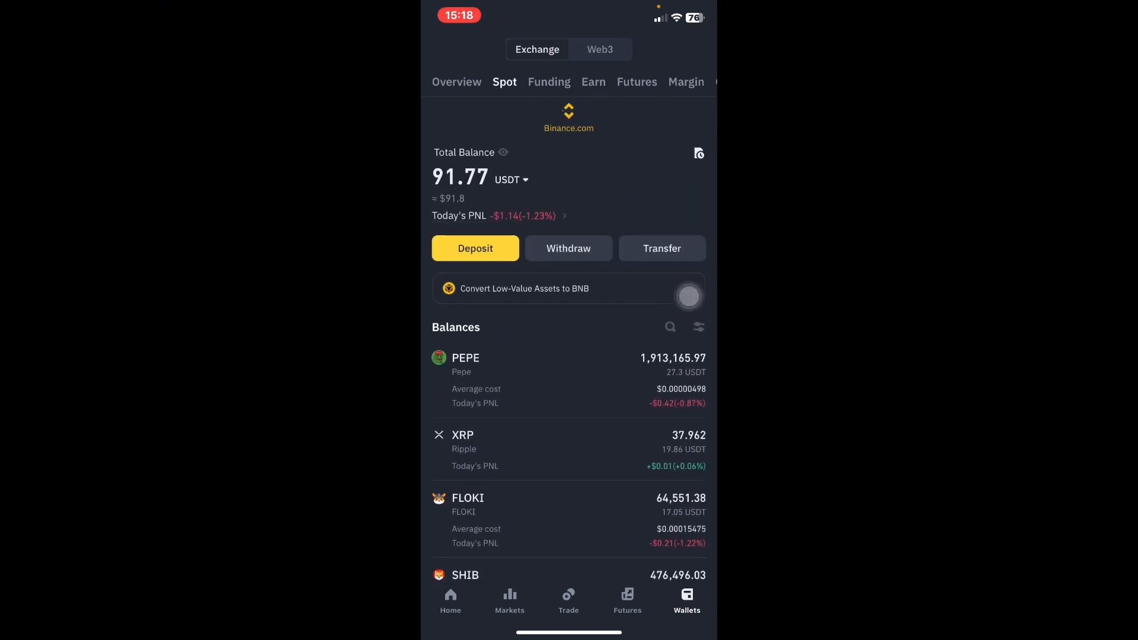